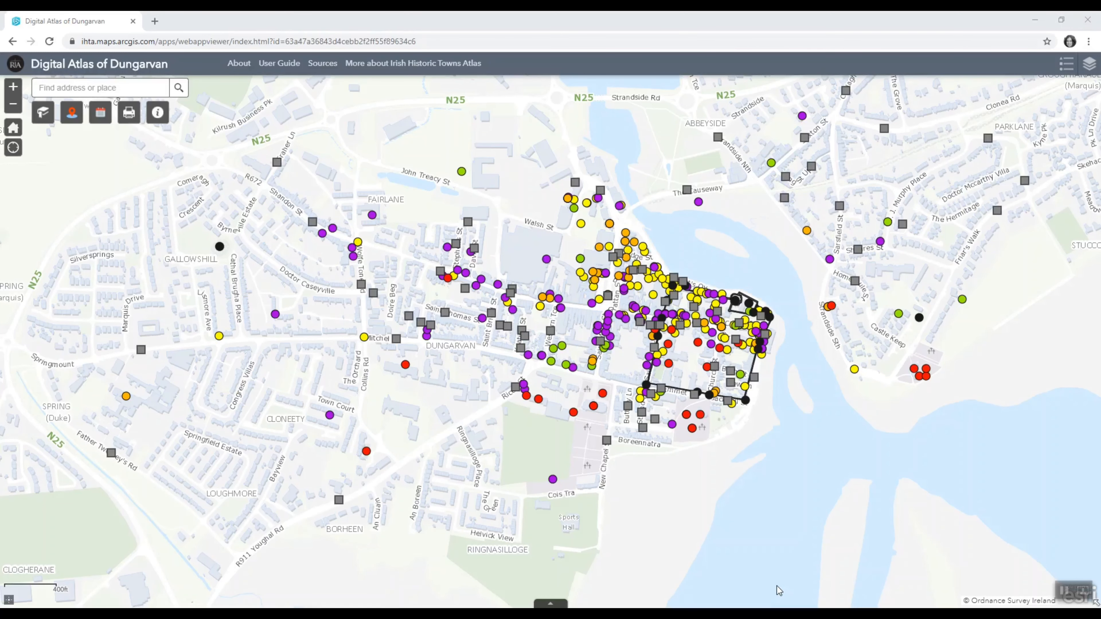
- Show the layer list and turn off every visible layer except Trades and Services, including Walled town c. 1650 to c. 1750
{"action": "left_click", "coordinate": [1090, 64]}
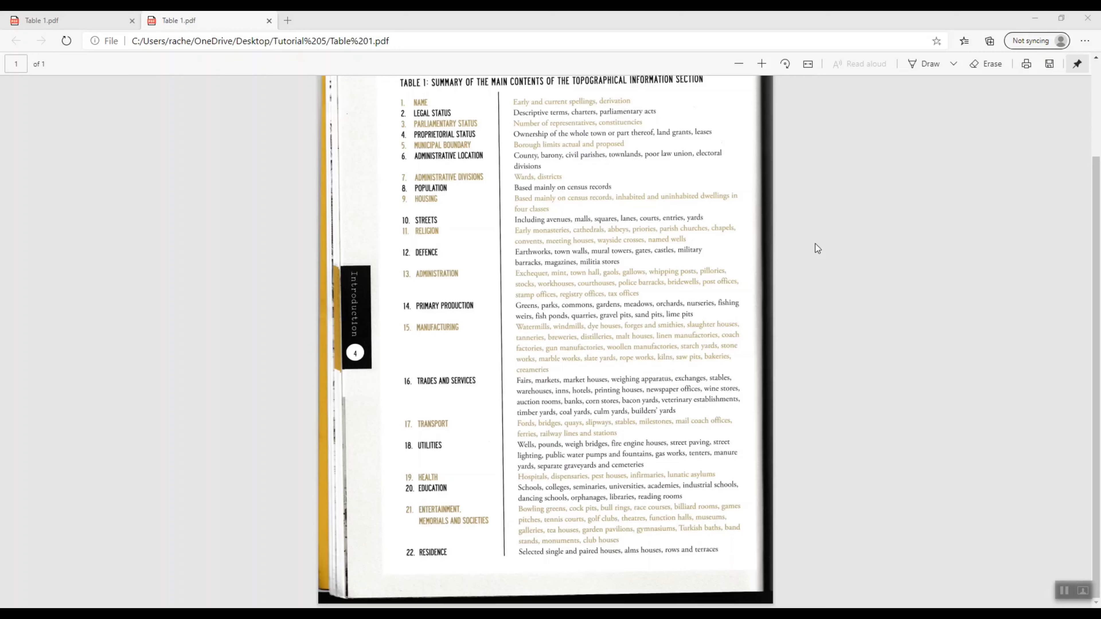
{"action": "left_click", "coordinate": [1065, 597]}
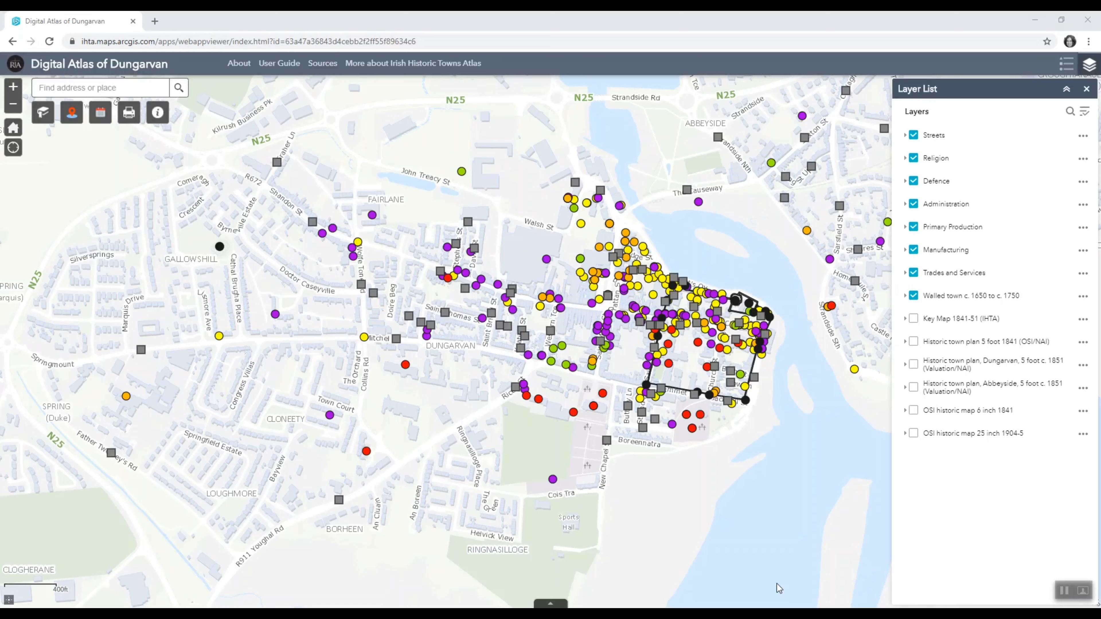
{"action": "left_click", "coordinate": [913, 136]}
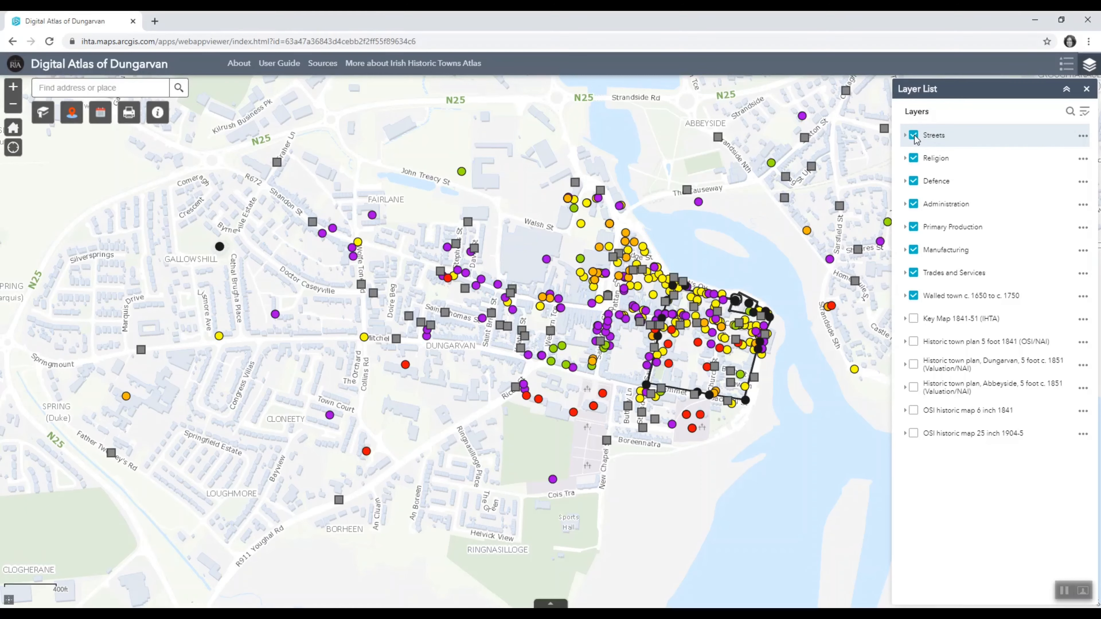
{"action": "left_click", "coordinate": [913, 158]}
{"action": "left_click", "coordinate": [914, 182]}
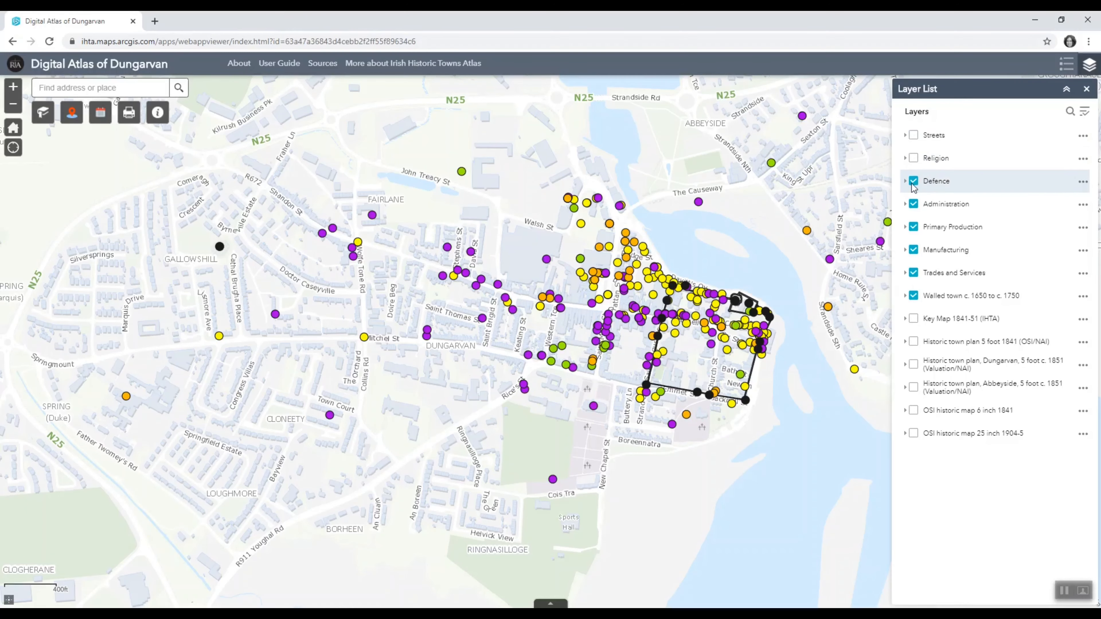
{"action": "left_click", "coordinate": [913, 204]}
{"action": "left_click", "coordinate": [913, 226]}
{"action": "left_click", "coordinate": [914, 250]}
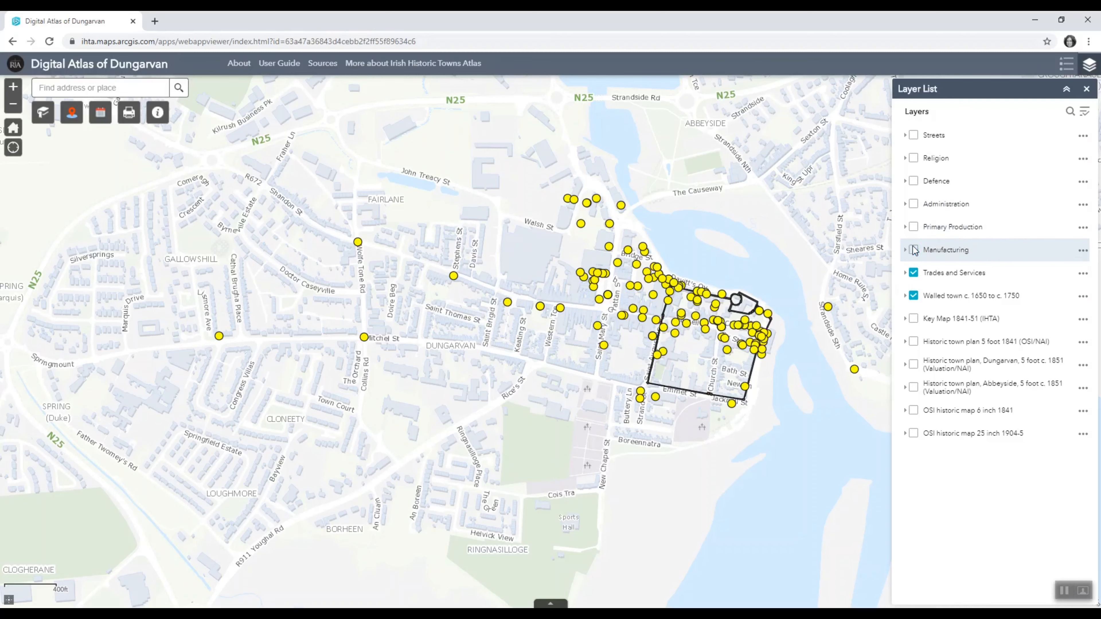
{"action": "left_click", "coordinate": [913, 296]}
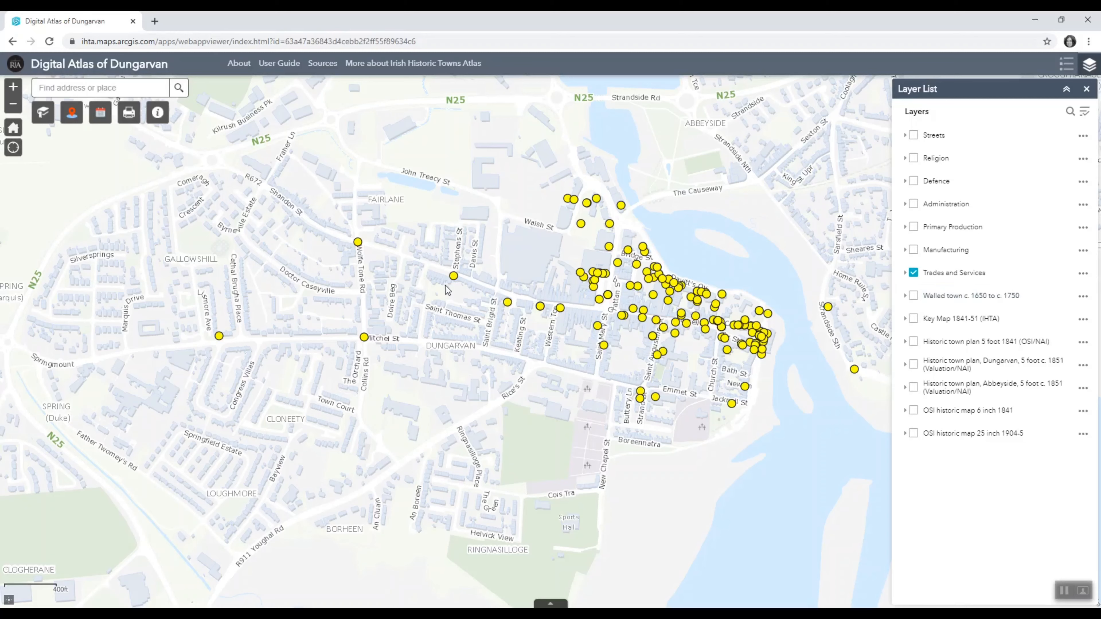
- Filter the Dungarvan 16 Trades and Services historic sites by the search term "market"
{"action": "left_click", "coordinate": [72, 114]}
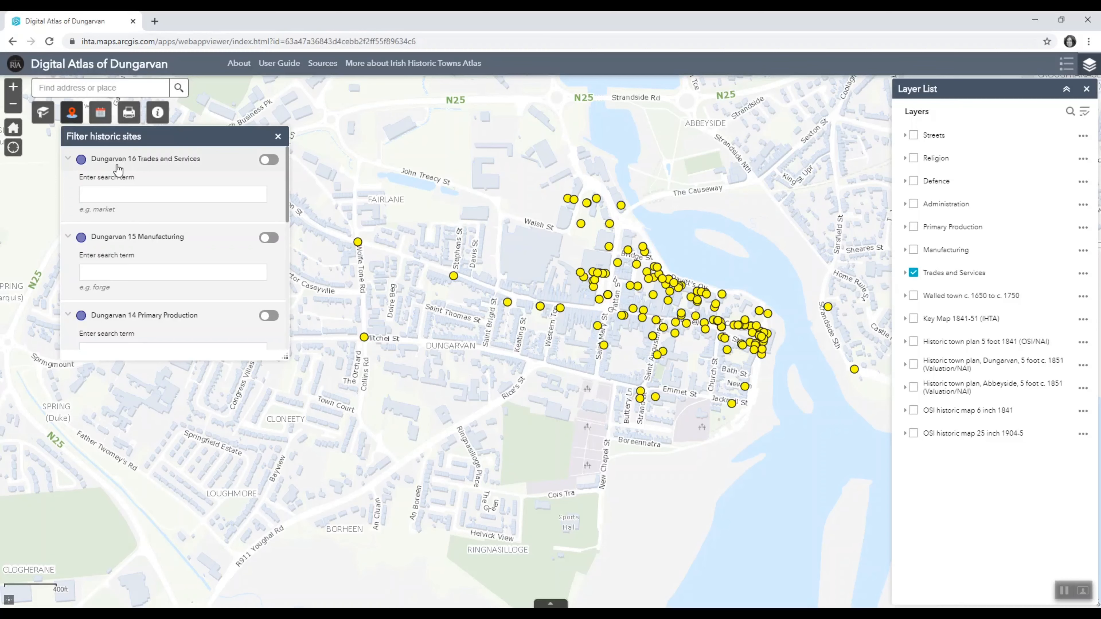
{"action": "left_click", "coordinate": [125, 193]}
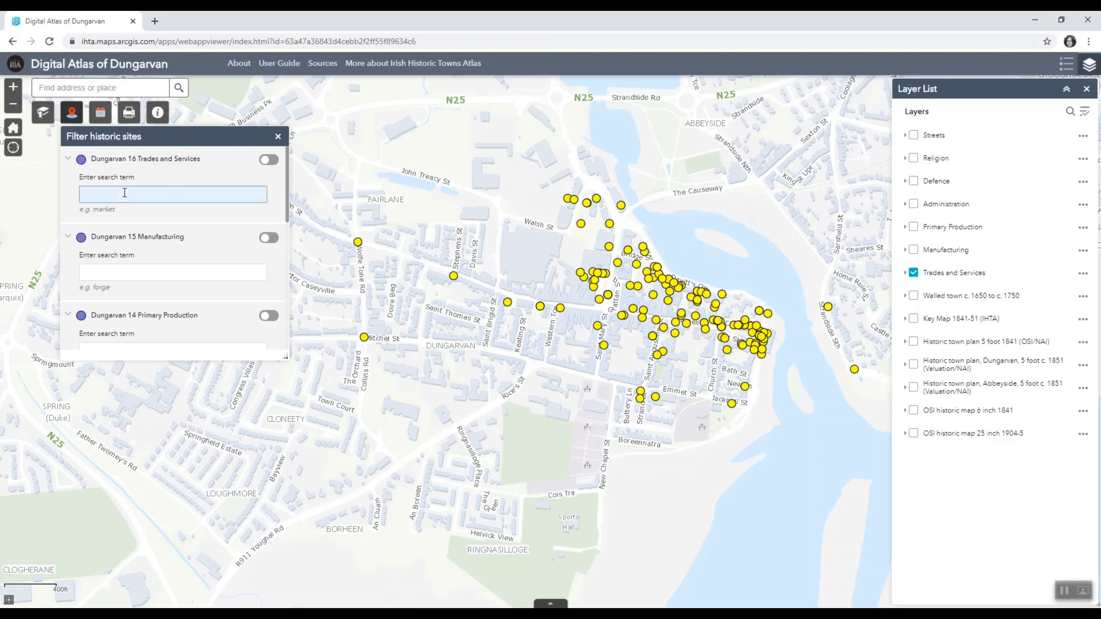
{"action": "left_click", "coordinate": [124, 193]}
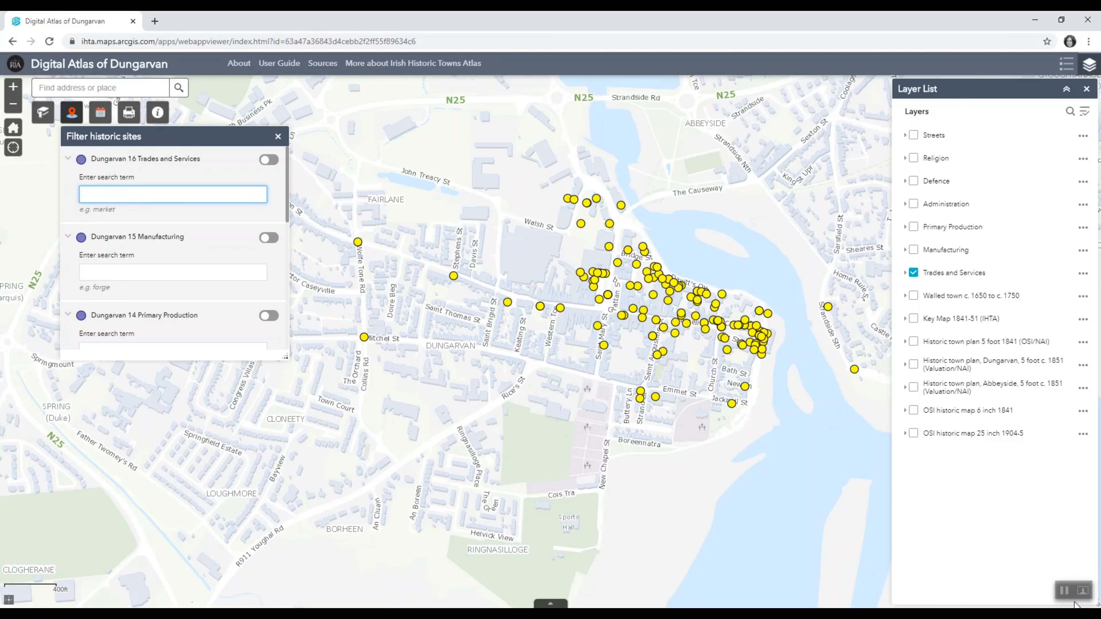
{"action": "left_click", "coordinate": [1064, 591]}
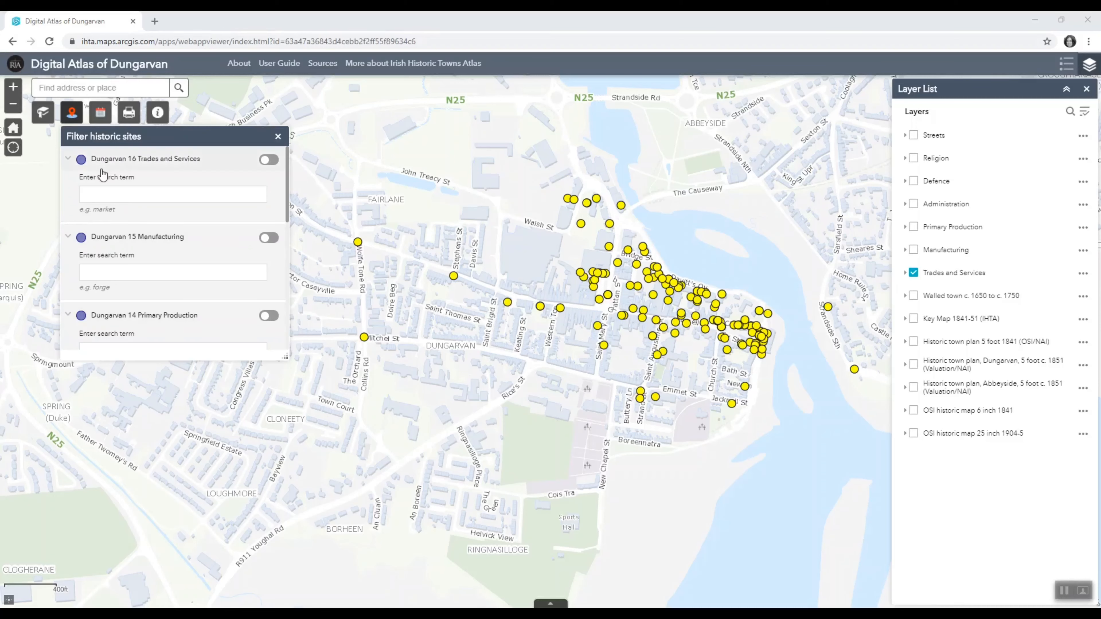
{"action": "left_click", "coordinate": [102, 198]}
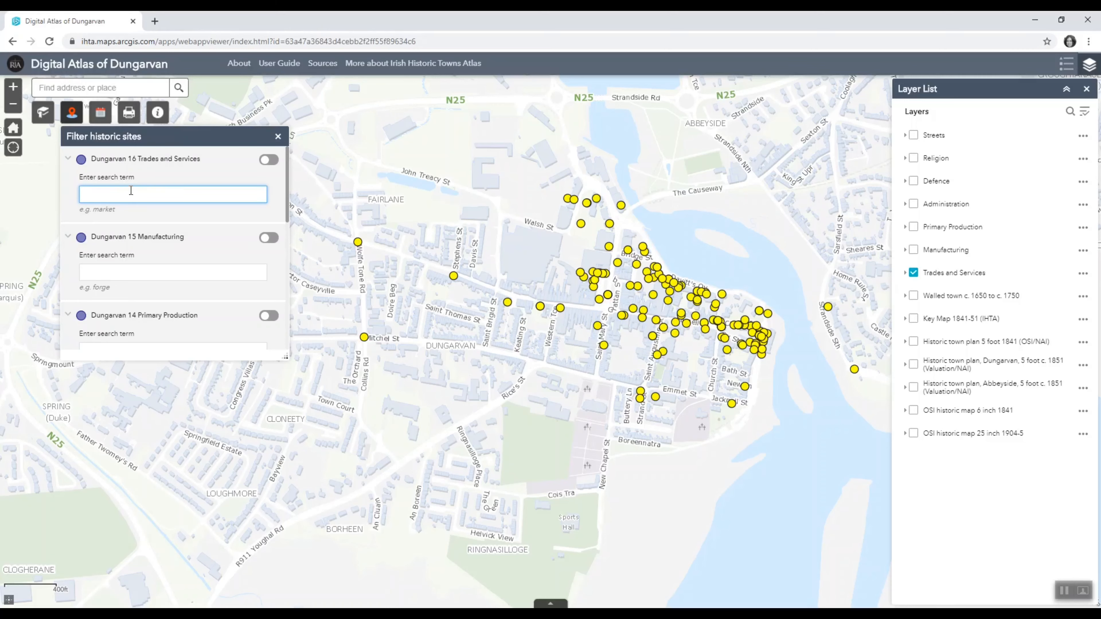
{"action": "type", "text": "market"}
{"action": "left_click", "coordinate": [267, 161]}
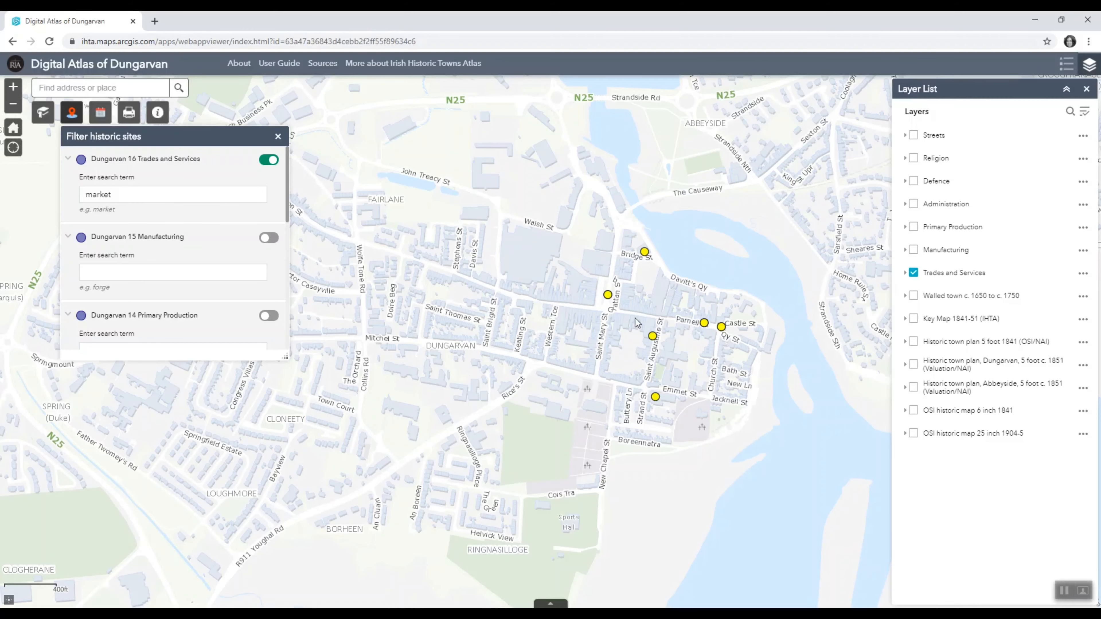
- Examine the details of the market site by Bridge St and both records at Grattan Sq, then close the site filter
{"action": "scroll", "coordinate": [635, 319], "scroll_direction": "down", "scroll_amount": 1}
{"action": "scroll", "coordinate": [634, 319], "scroll_direction": "up", "scroll_amount": 1}
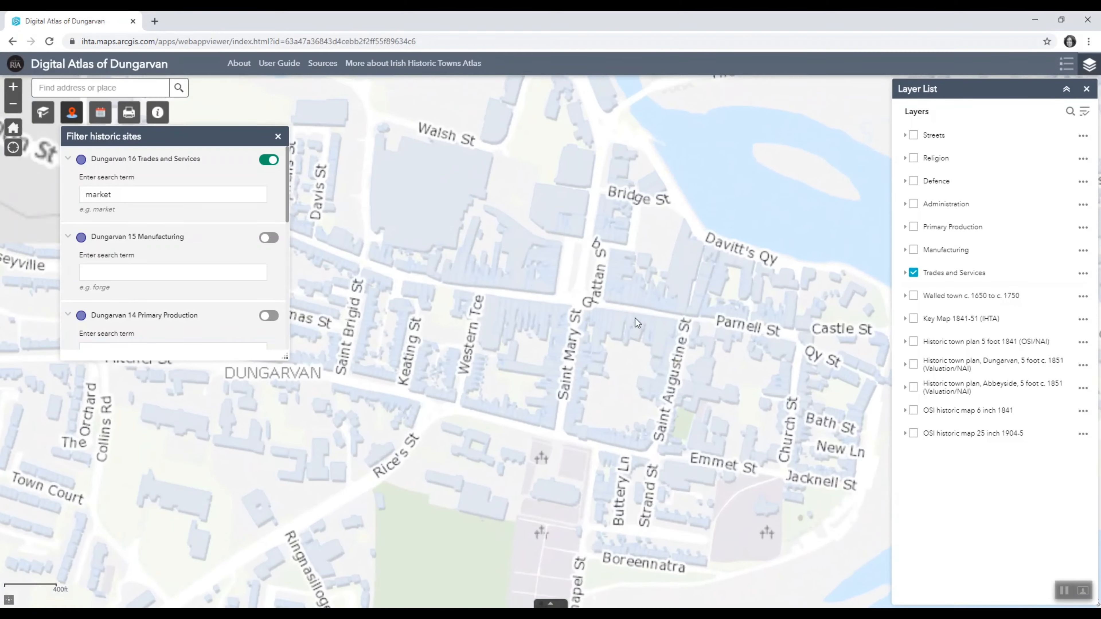
{"action": "left_click_drag", "start_coordinate": [638, 237], "coordinate": [550, 242]}
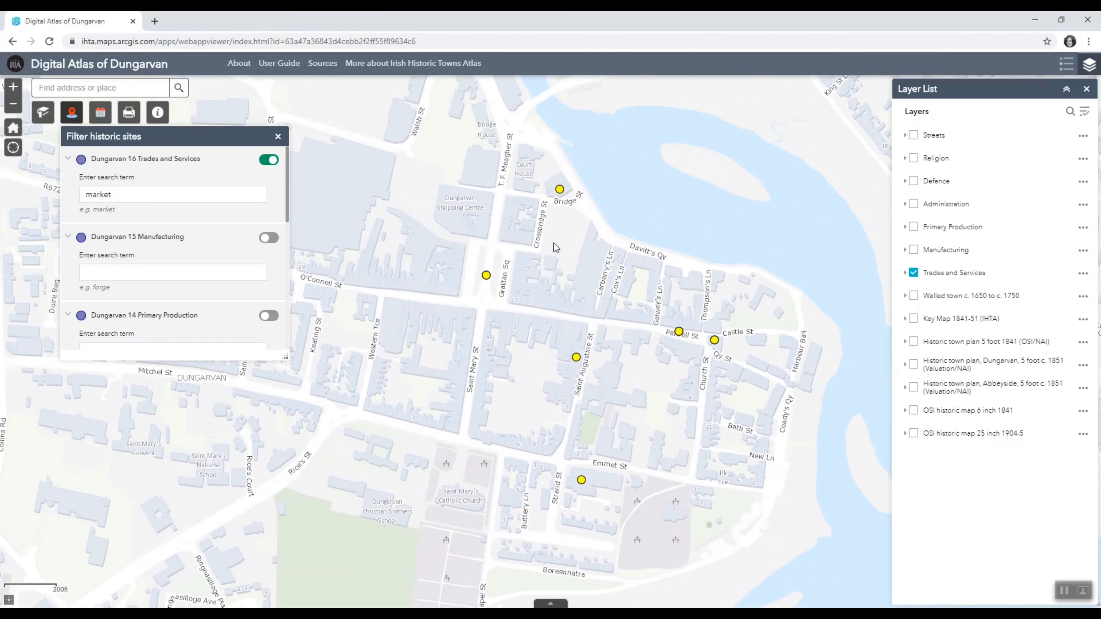
{"action": "left_click", "coordinate": [559, 189]}
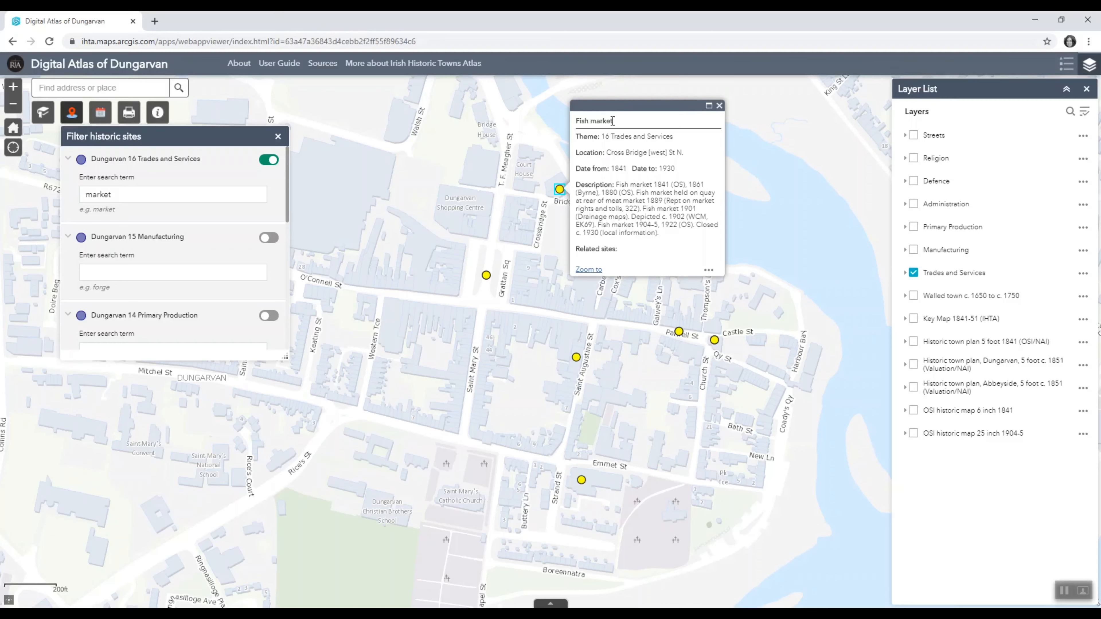
{"action": "left_click", "coordinate": [486, 275]}
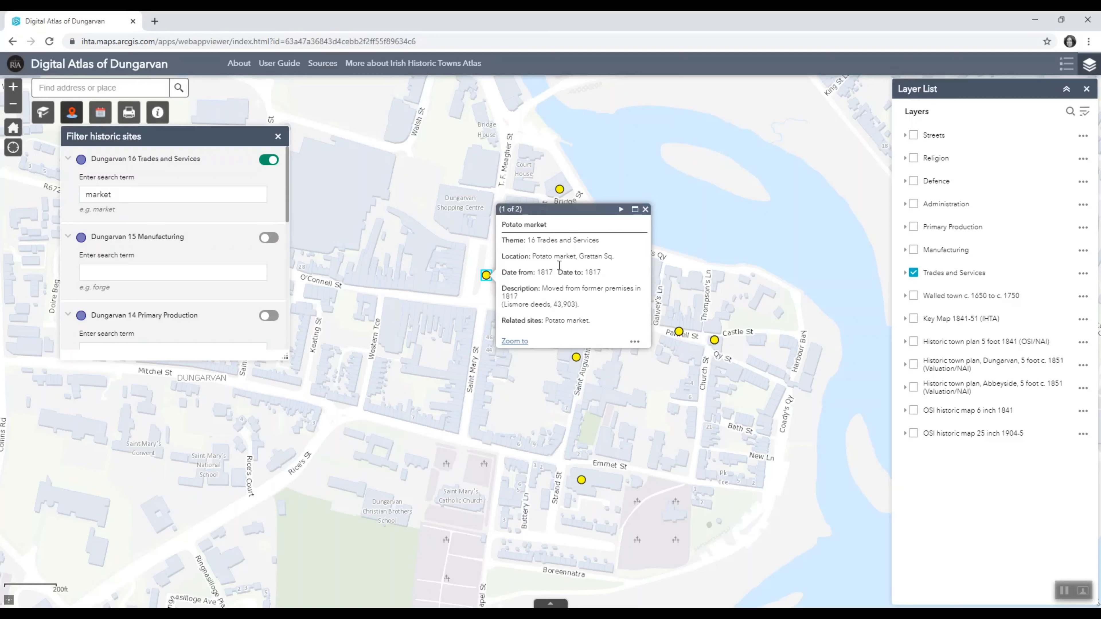
{"action": "left_click", "coordinate": [621, 211]}
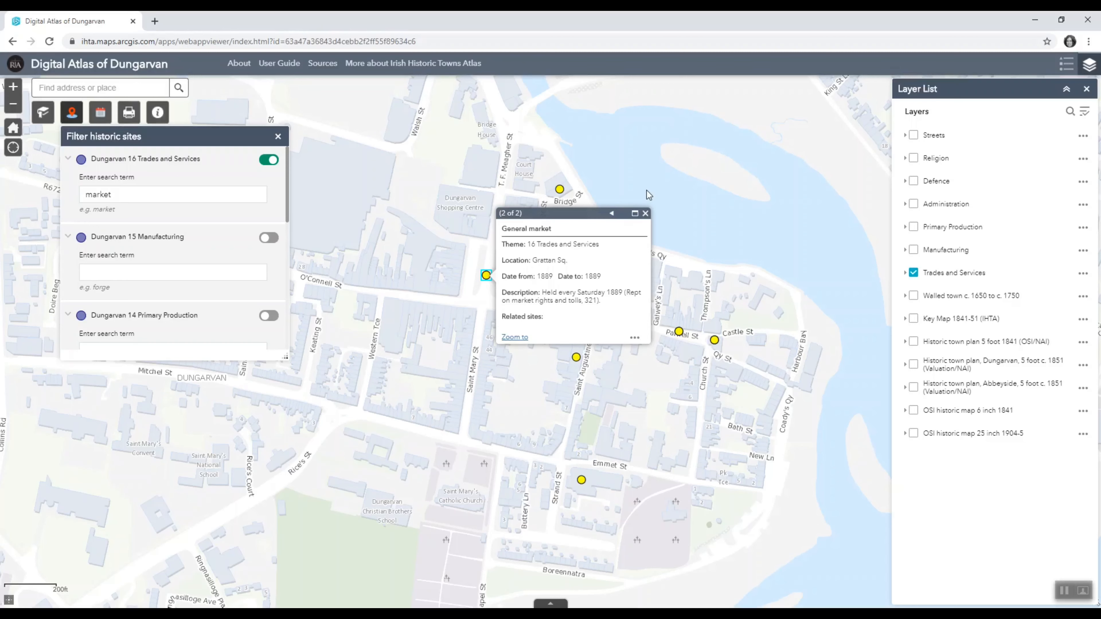
{"action": "left_click", "coordinate": [645, 213]}
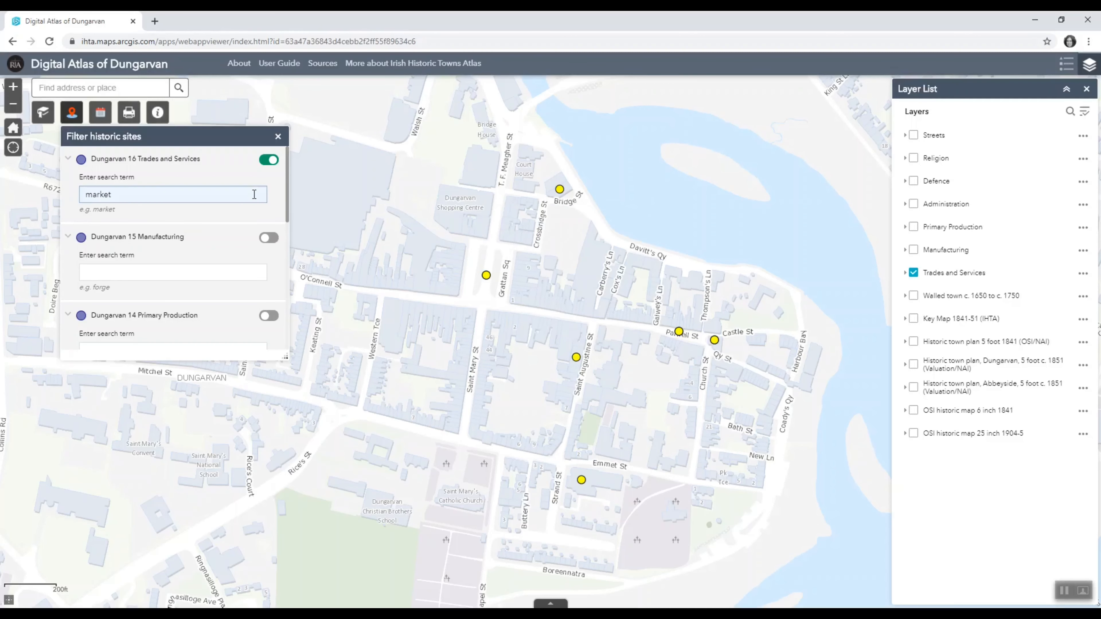
{"action": "left_click", "coordinate": [277, 136]}
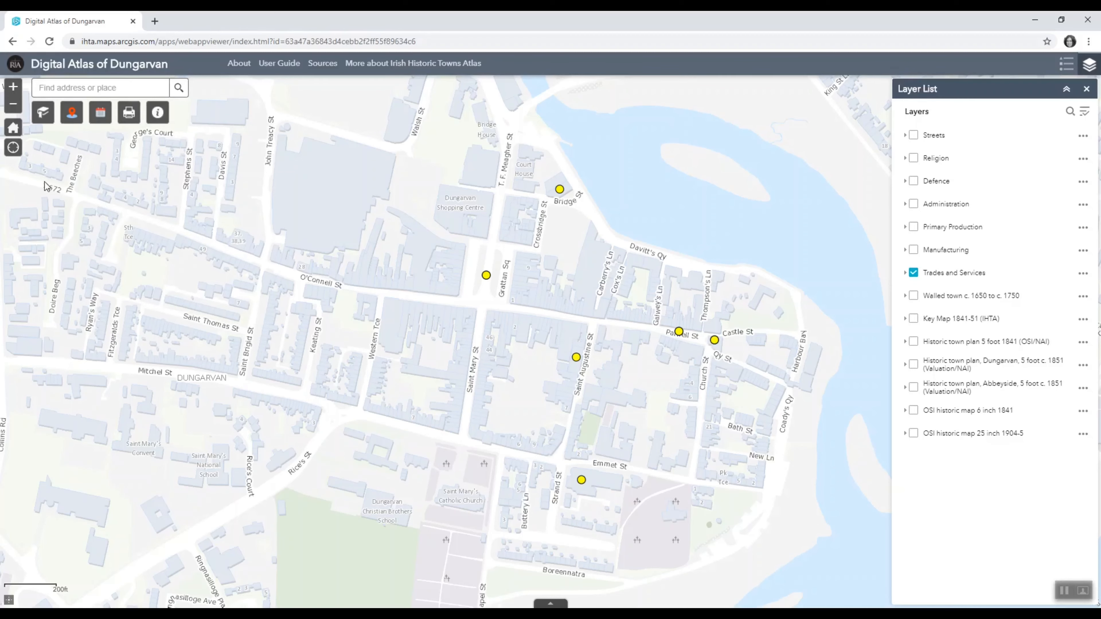
- Set up a map print with the A4 Landscape layout and the title "Markets in Dungarvan"
{"action": "left_click", "coordinate": [132, 117]}
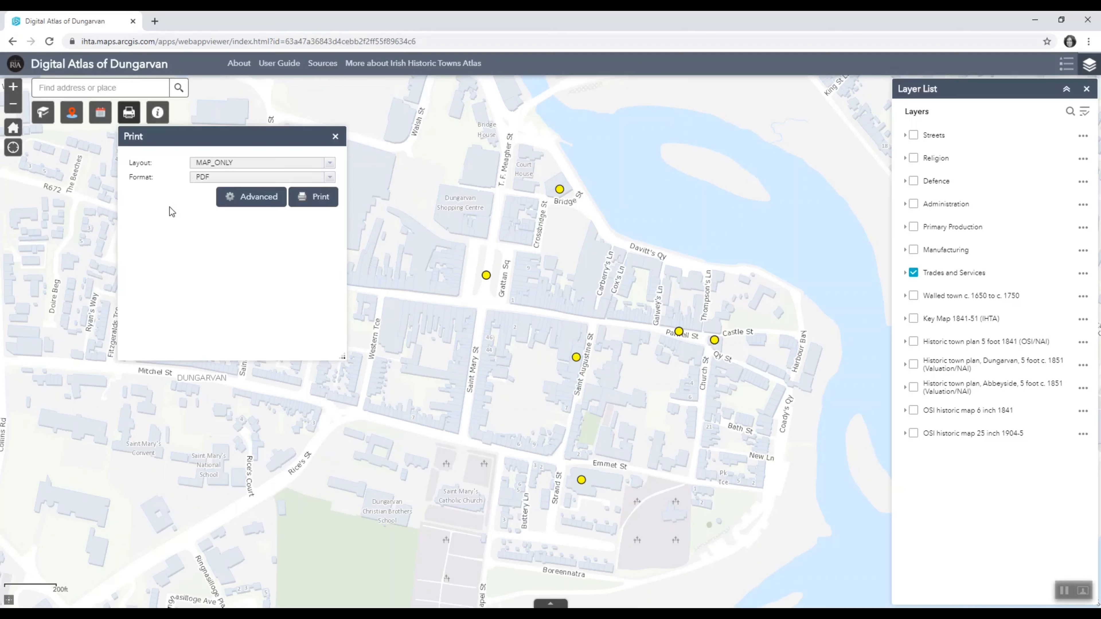
{"action": "left_click", "coordinate": [329, 167]}
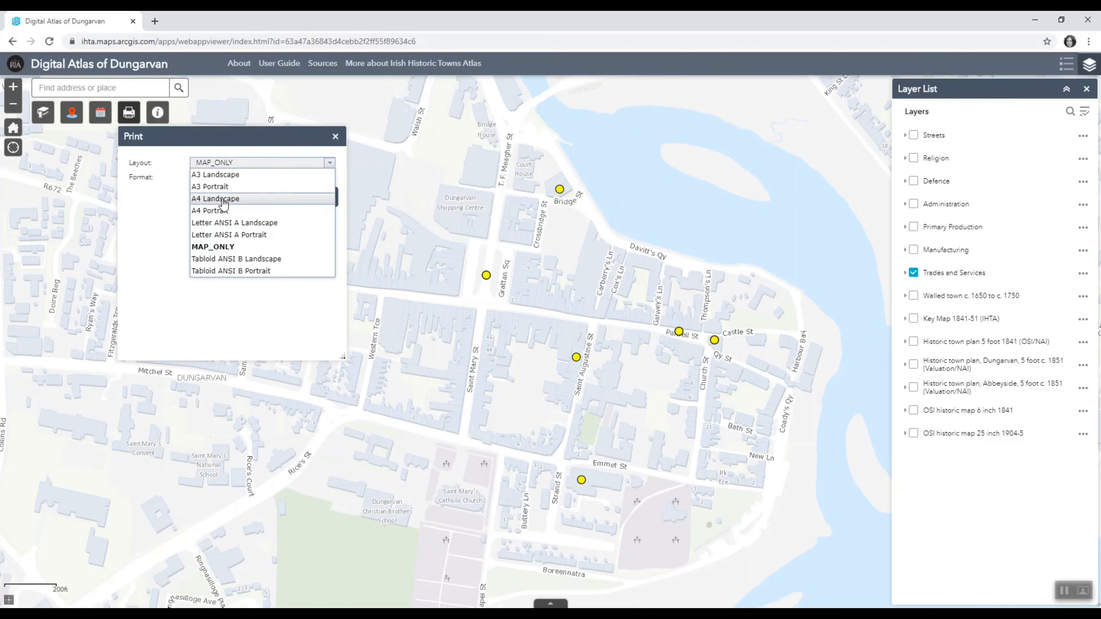
{"action": "left_click", "coordinate": [215, 199]}
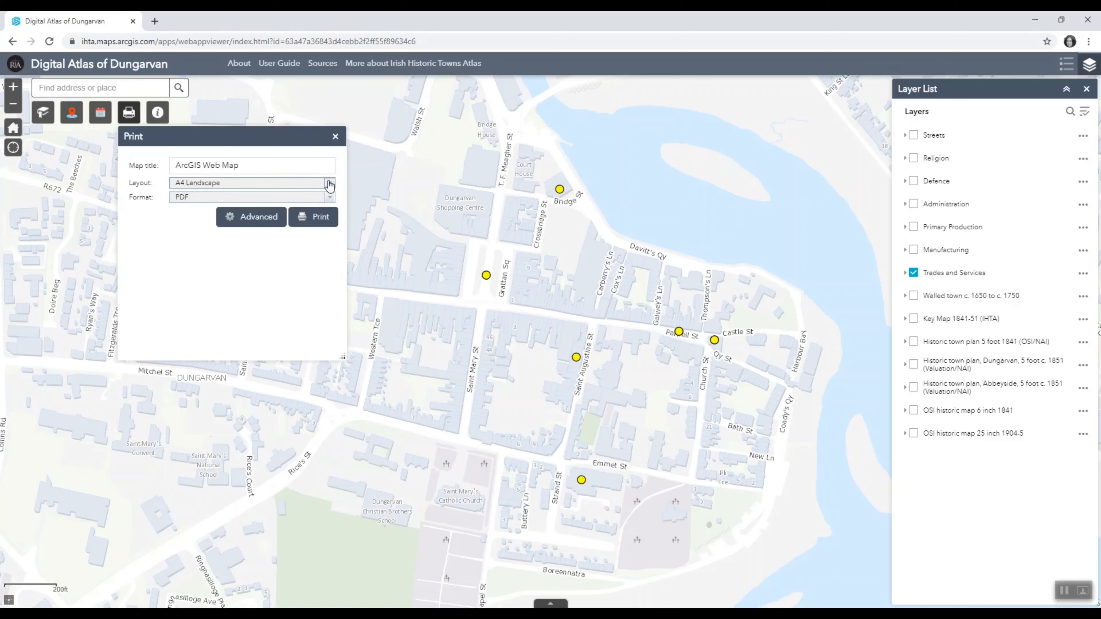
{"action": "left_click_drag", "start_coordinate": [251, 165], "coordinate": [147, 170]}
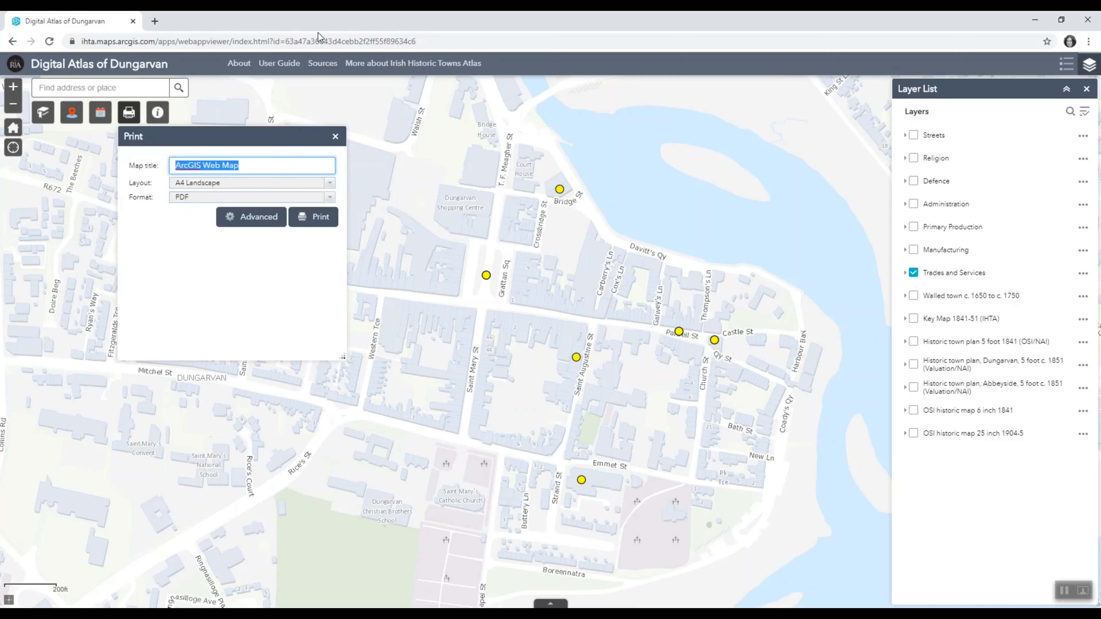
{"action": "type", "text": "Marke"}
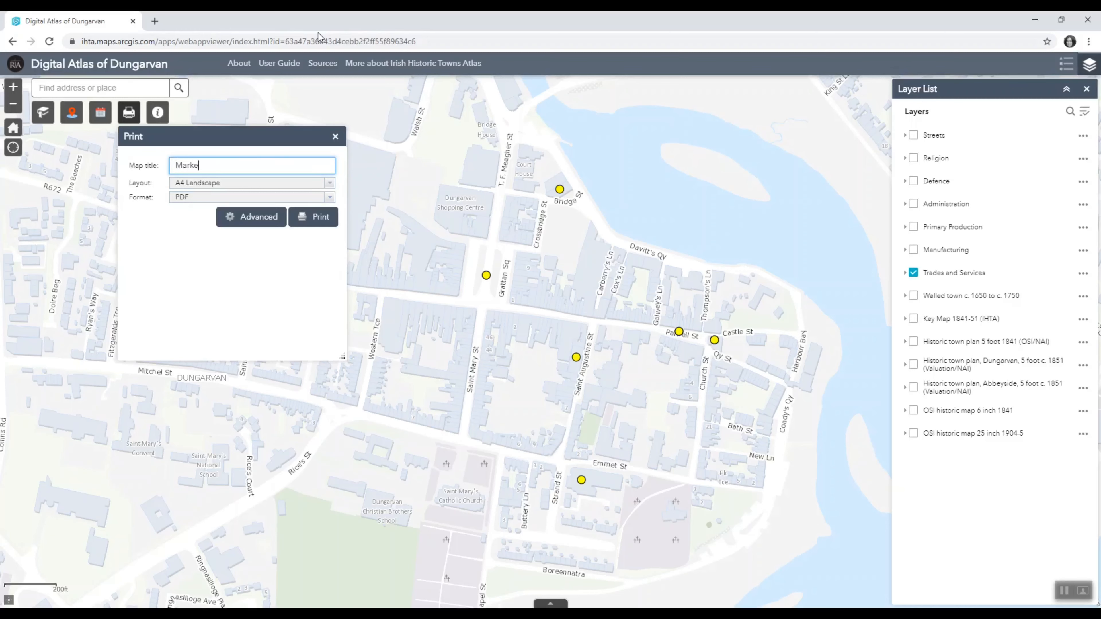
{"action": "type", "text": "ts in Dungarvan"}
- Review the advanced print options, then print the map to PDF and open the generated file
{"action": "left_click", "coordinate": [256, 221]}
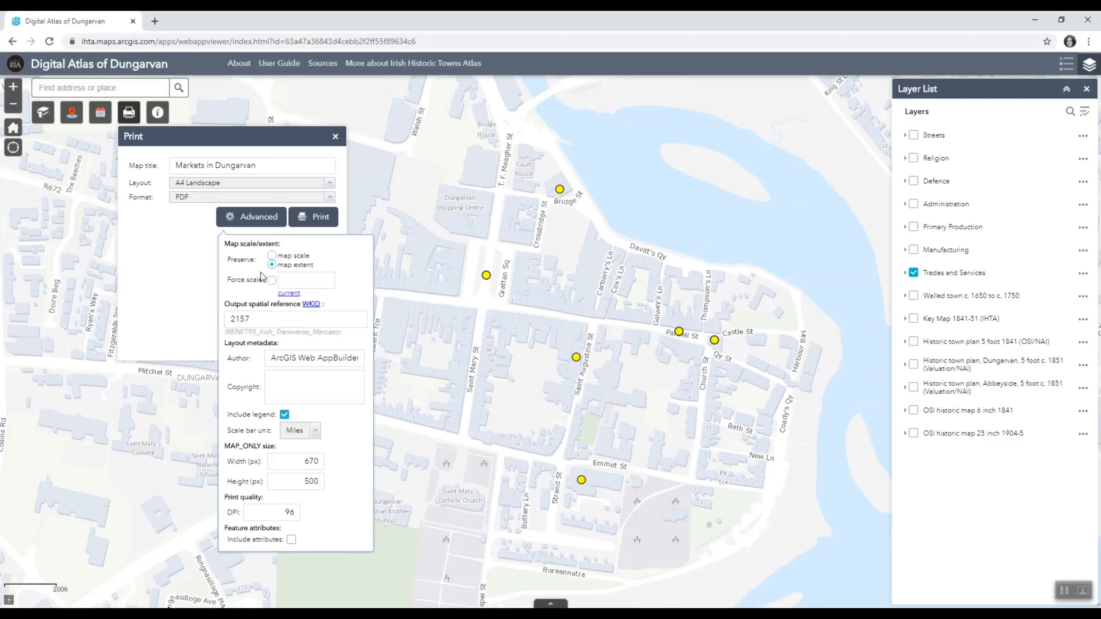
{"action": "left_click", "coordinate": [168, 247]}
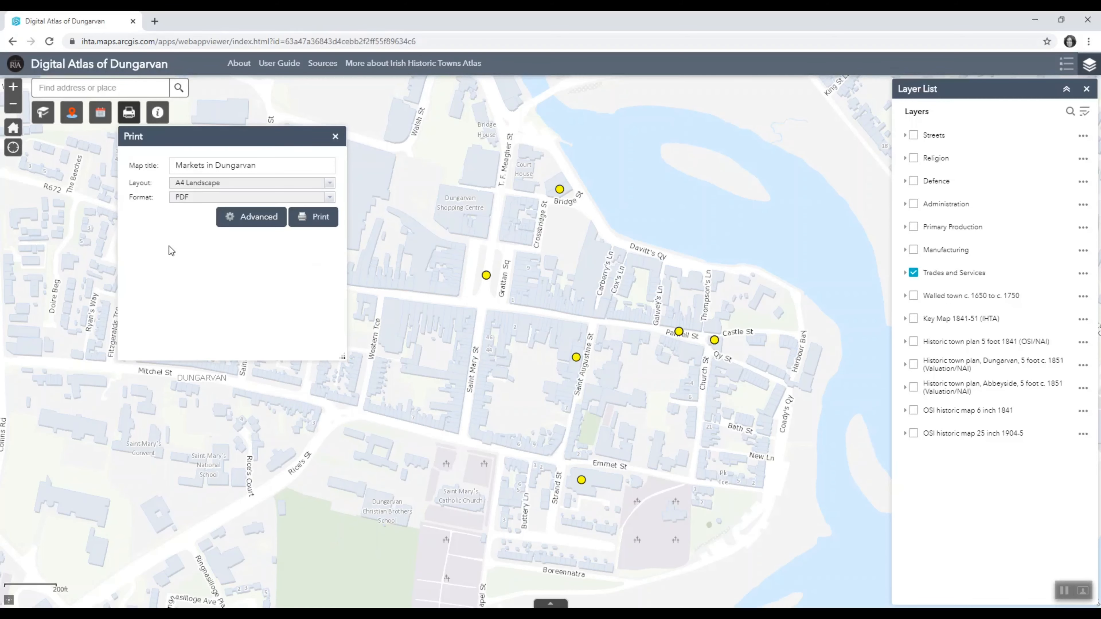
{"action": "left_click", "coordinate": [319, 219]}
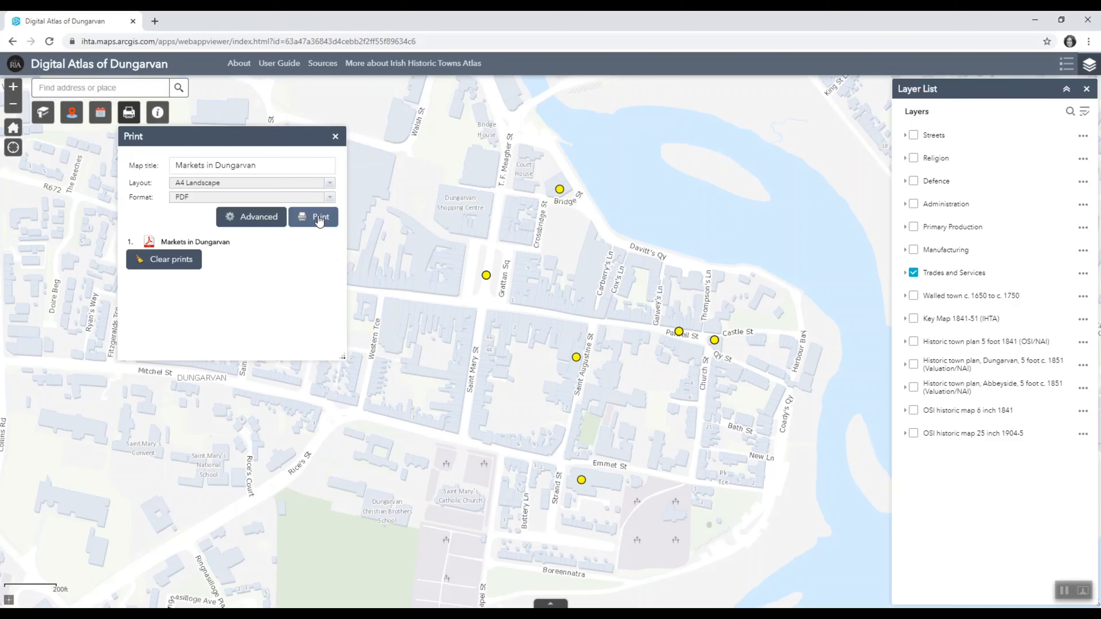
{"action": "left_click", "coordinate": [150, 242]}
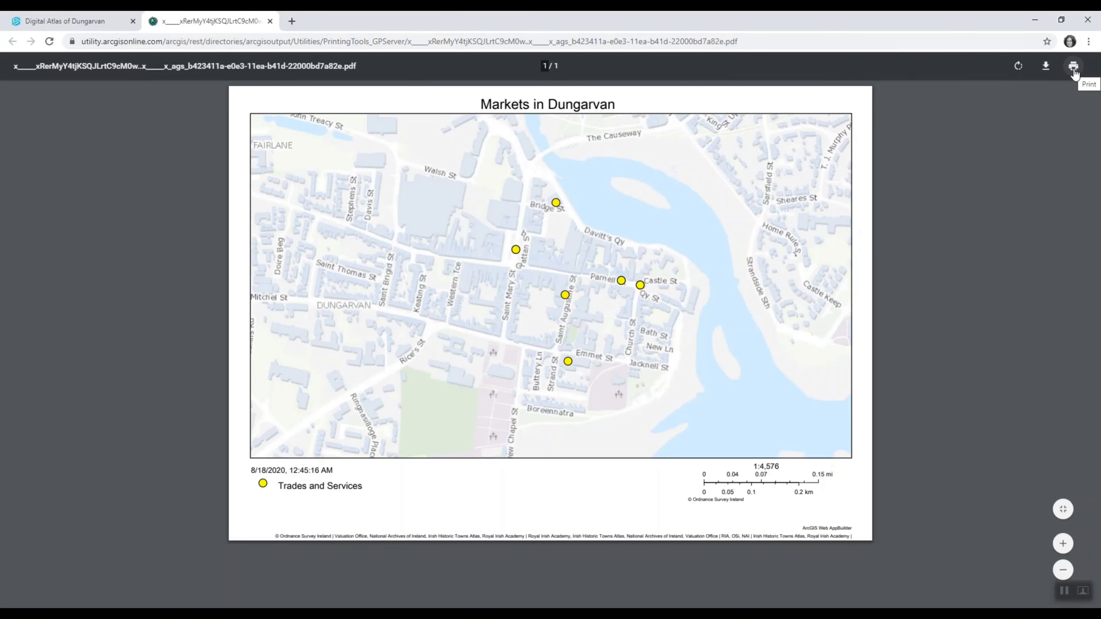
- Return to the atlas map and clear the list of finished prints, closing the print tool
{"action": "left_click", "coordinate": [54, 20]}
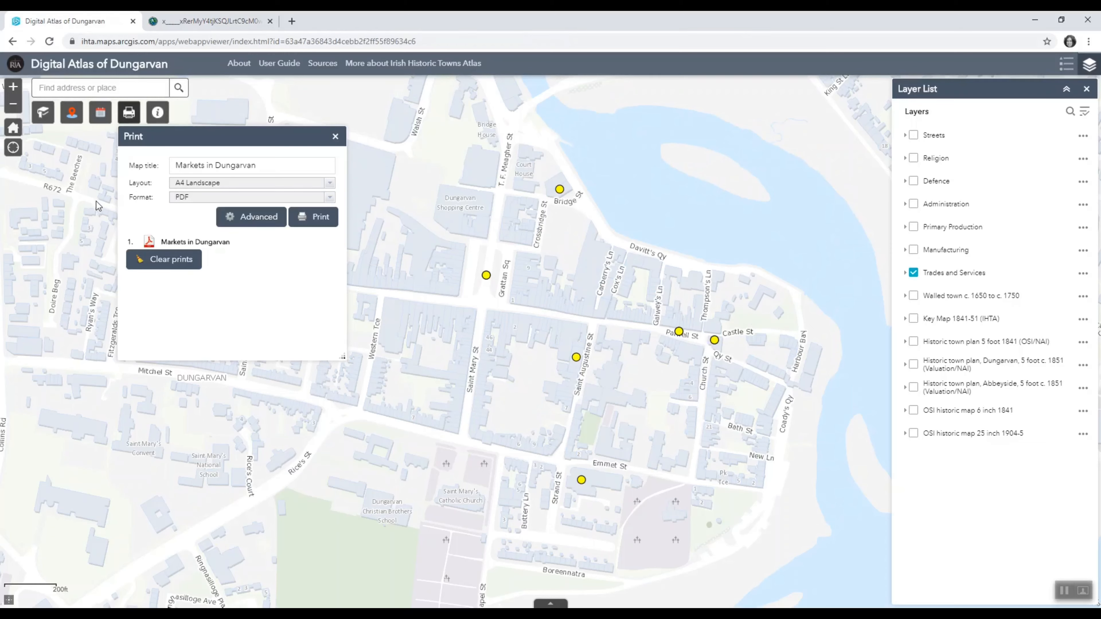
{"action": "left_click", "coordinate": [175, 263]}
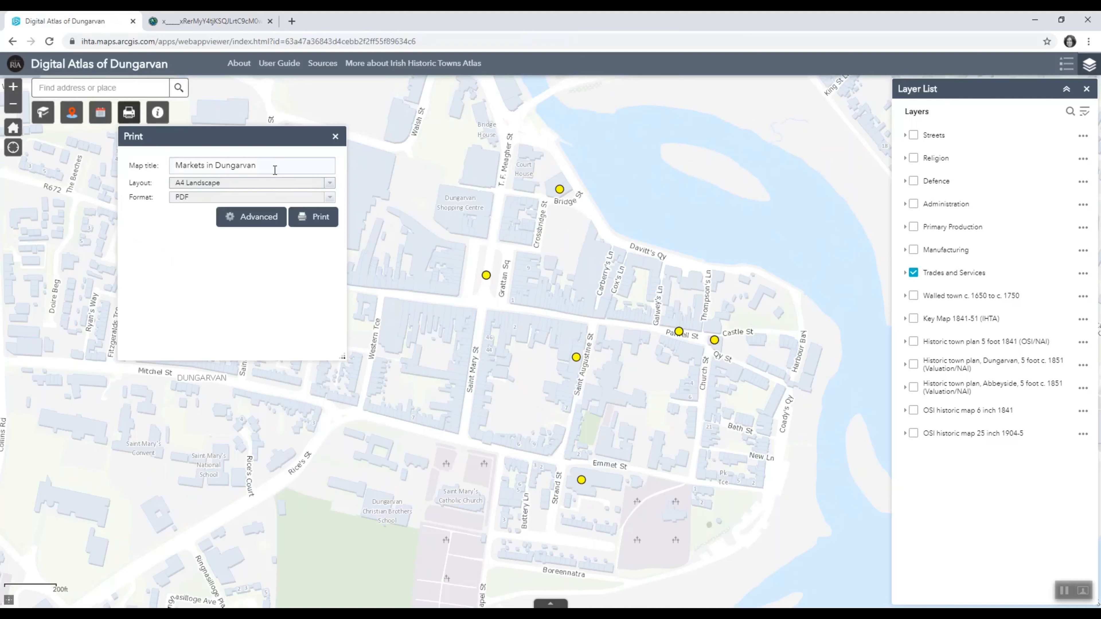
{"action": "left_click", "coordinate": [335, 137]}
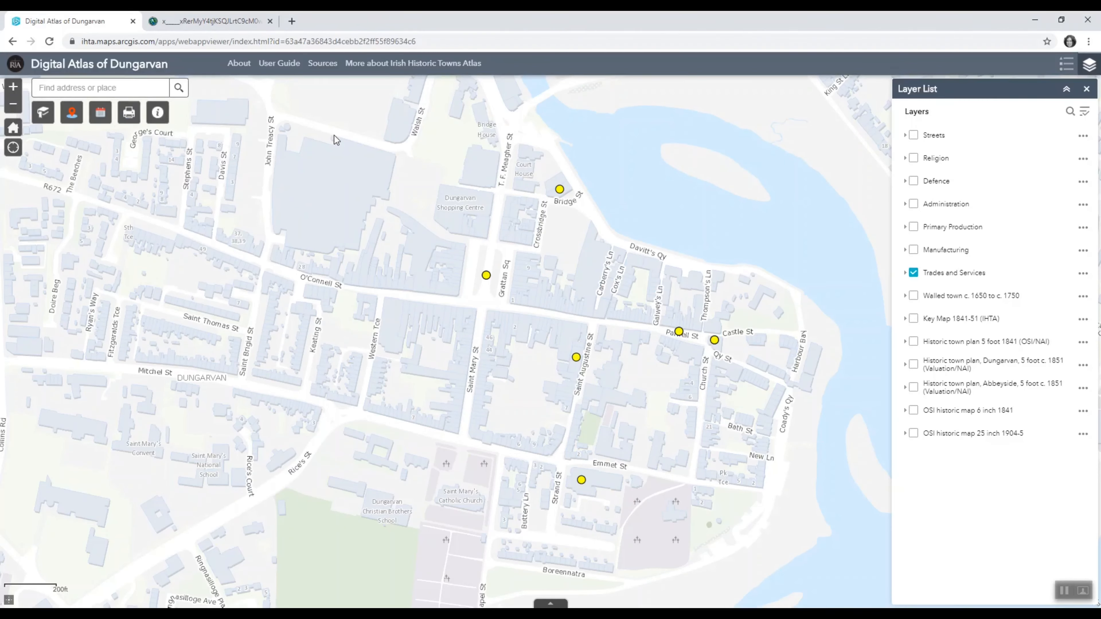